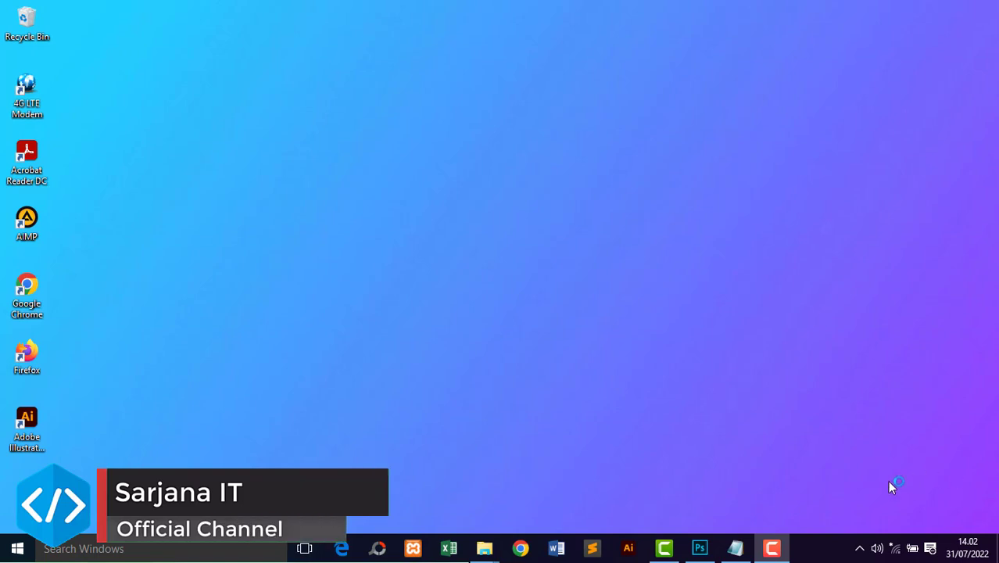
Launch Photoshop and open soekarno.jpg from Local Disk (D:)
left_click(701, 548)
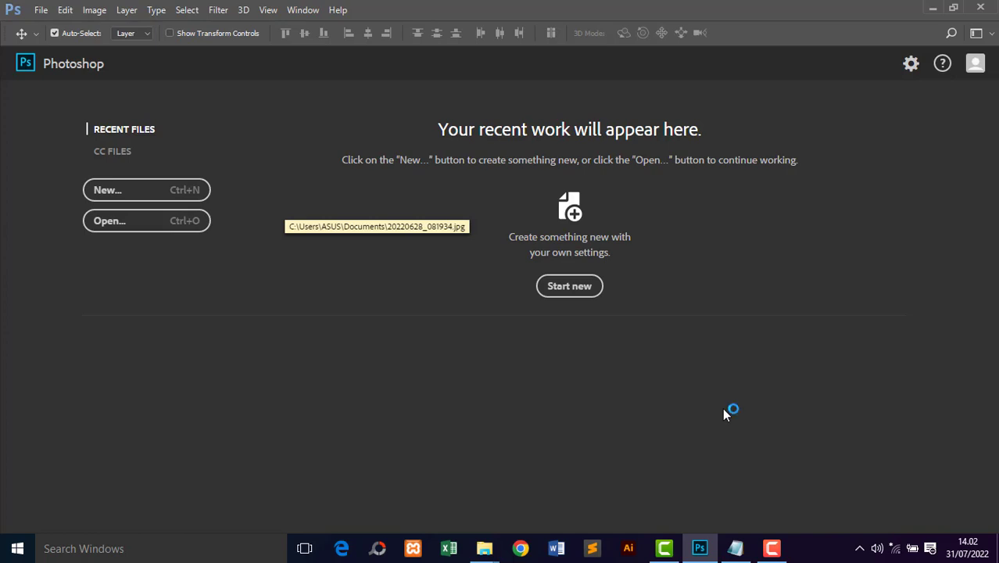
left_click(43, 10)
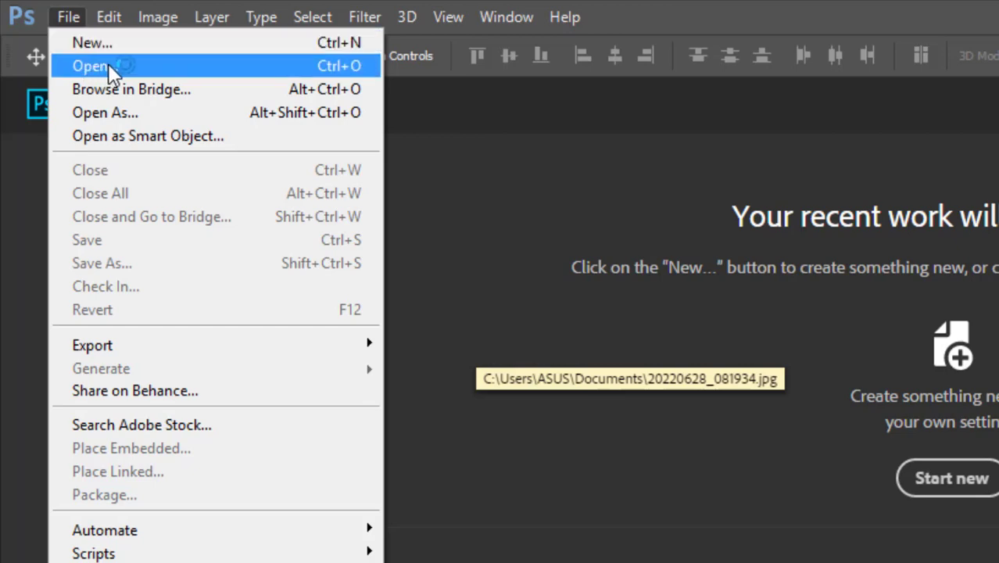
left_click(109, 69)
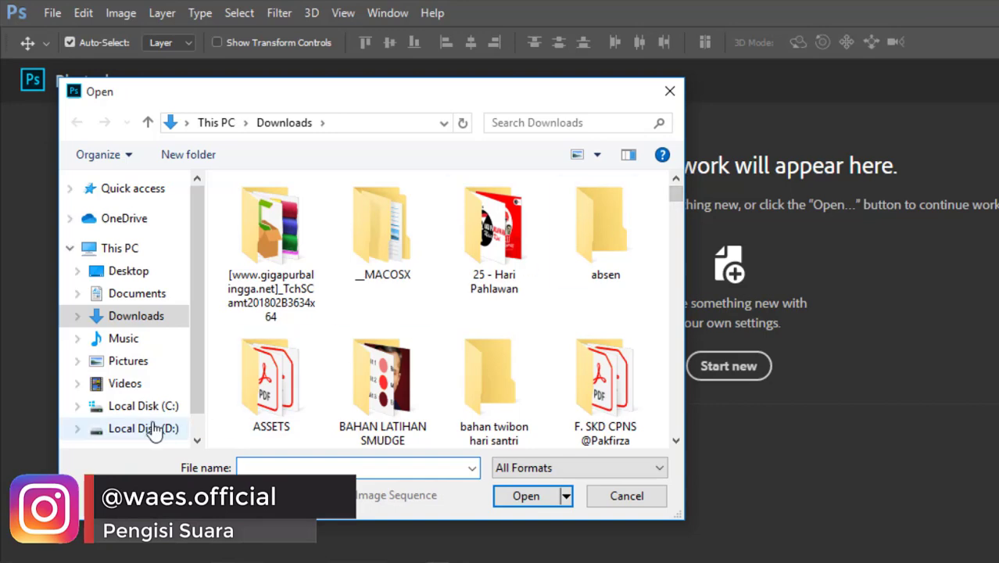
left_click(143, 428)
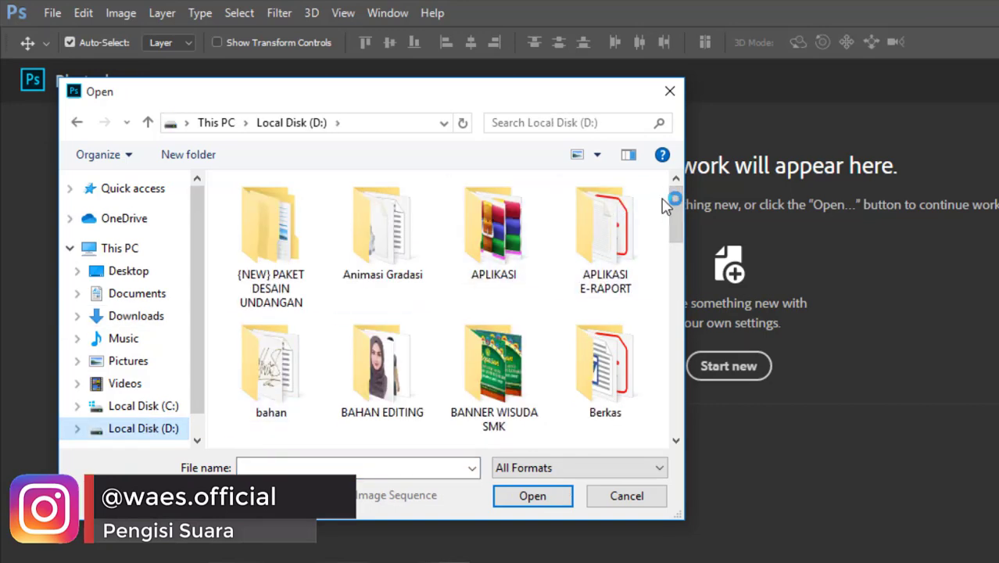
left_click_drag(678, 201, 674, 434)
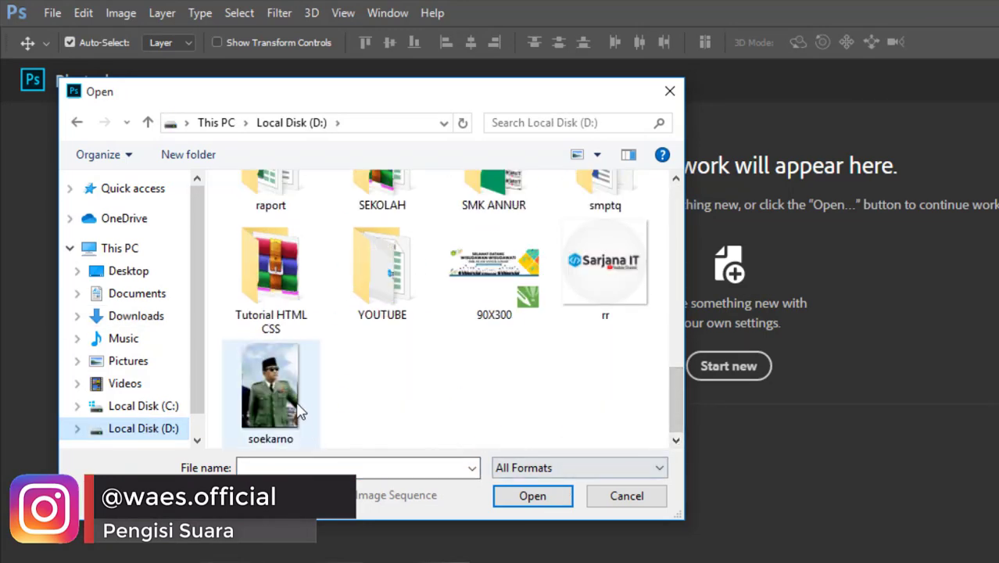
left_click(258, 405)
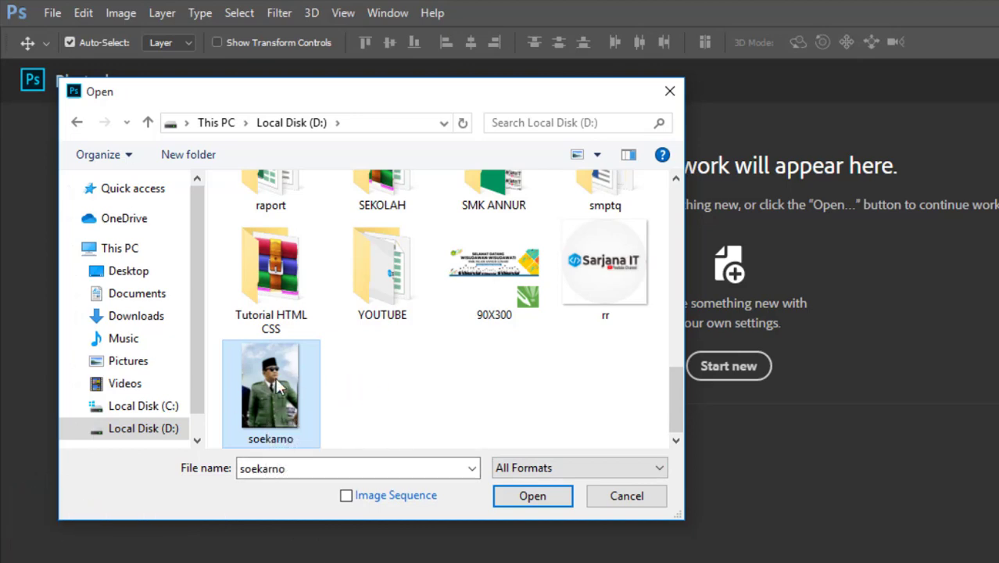
left_click(531, 498)
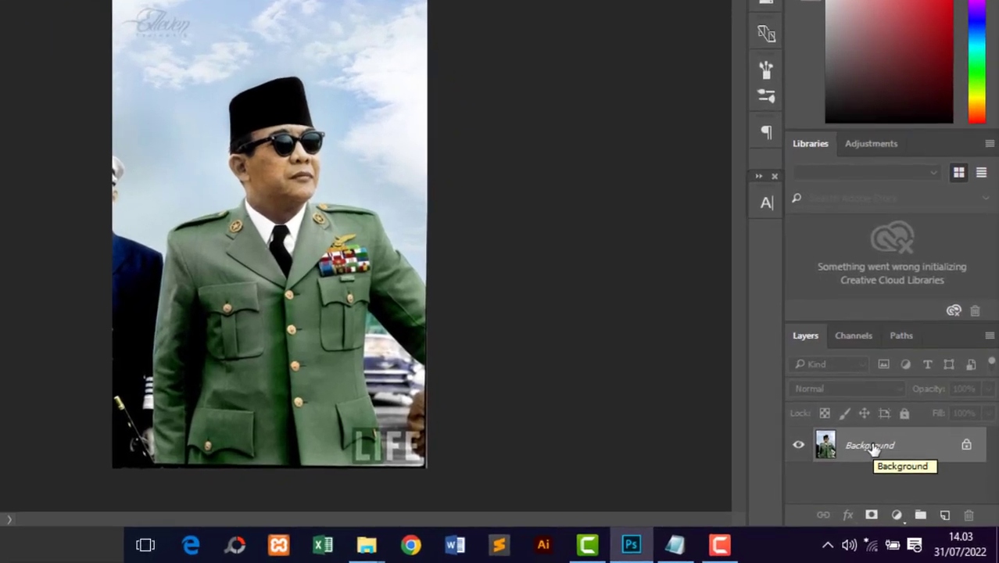
Duplicate the Background layer twice with Ctrl+J, then select Layer 1
key("ctrl+j")
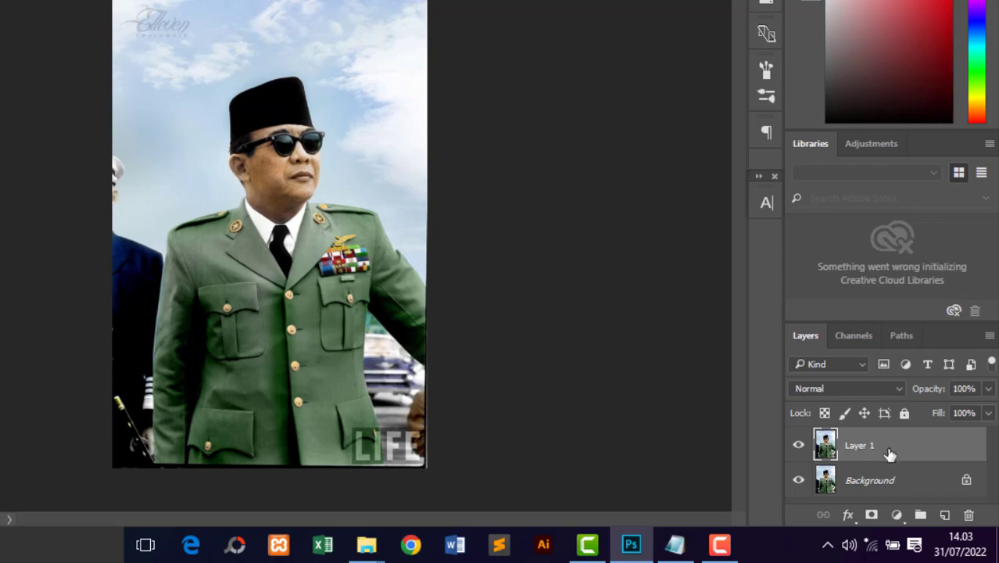
left_click(894, 485)
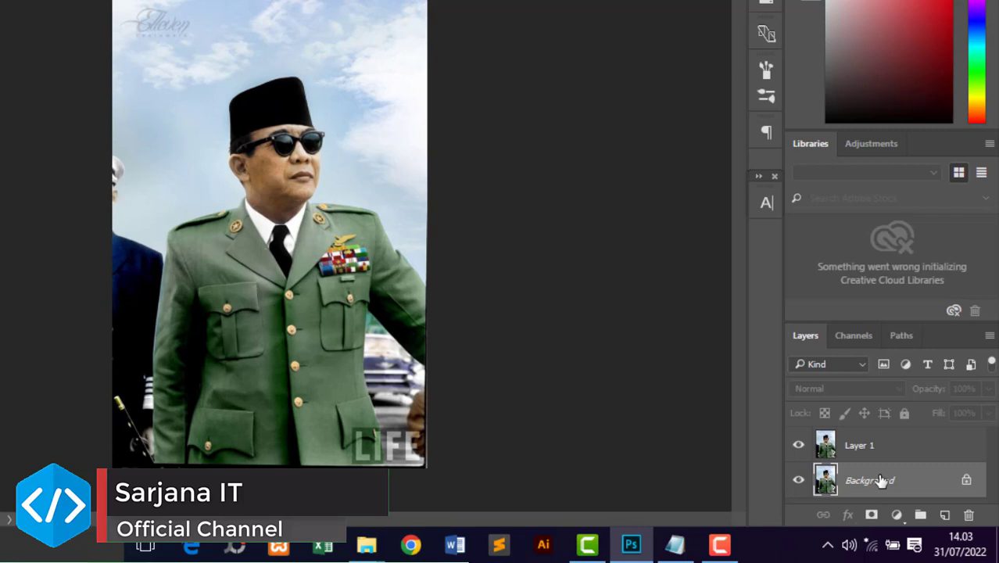
key("ctrl+j")
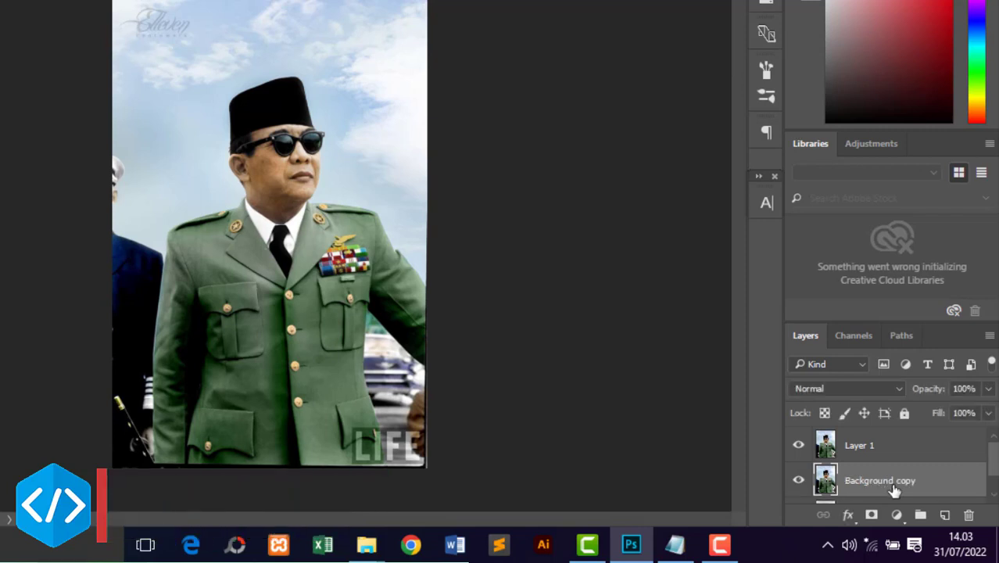
scroll(894, 485, "down", 1)
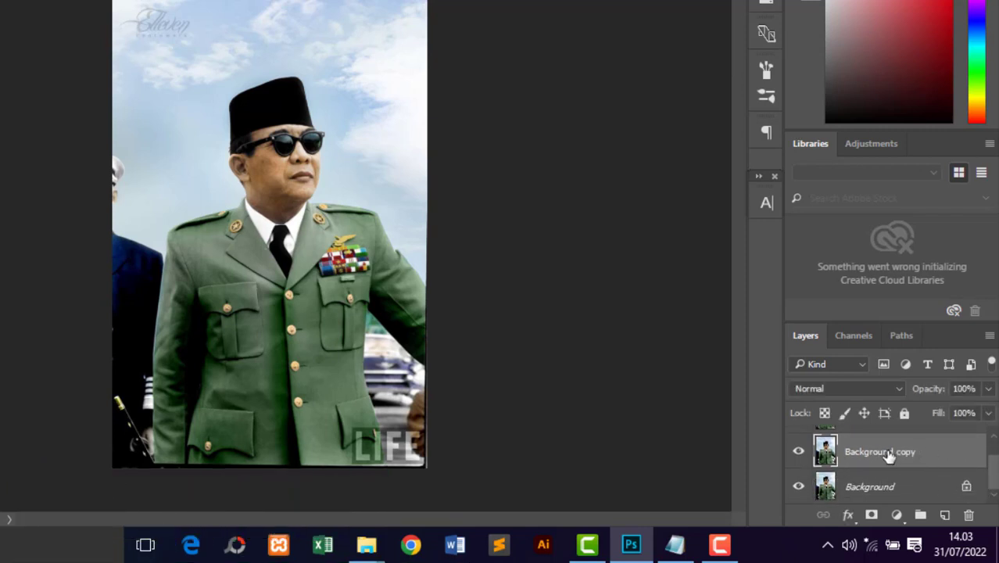
left_click_drag(994, 458, 994, 445)
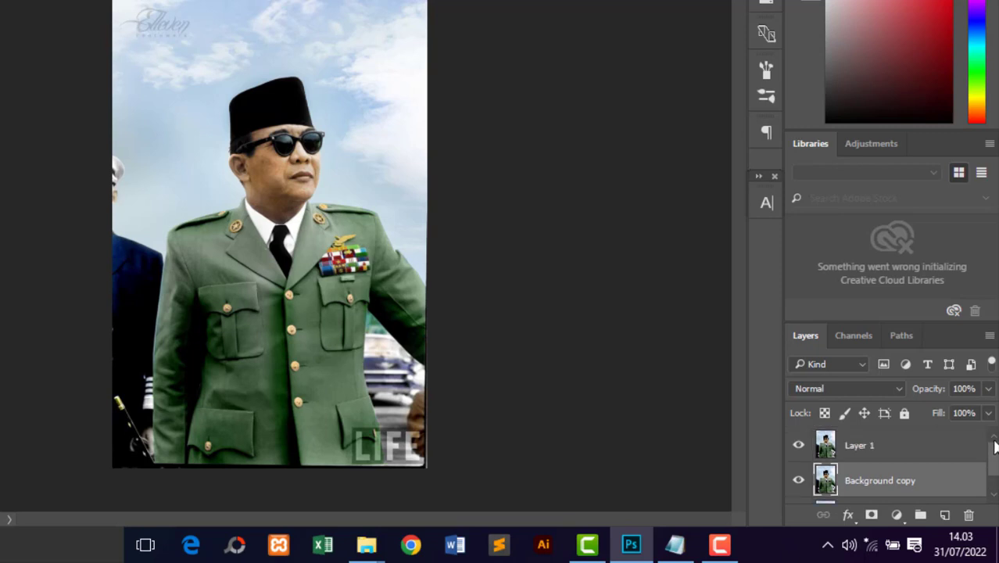
left_click(877, 455)
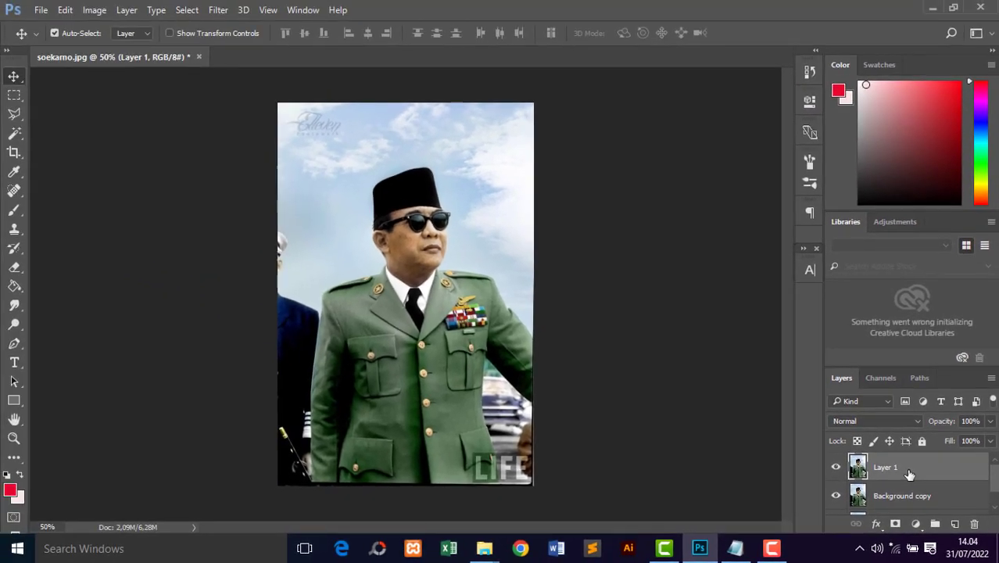
Apply Image > Adjustments > Desaturate to Layer 1
left_click(100, 14)
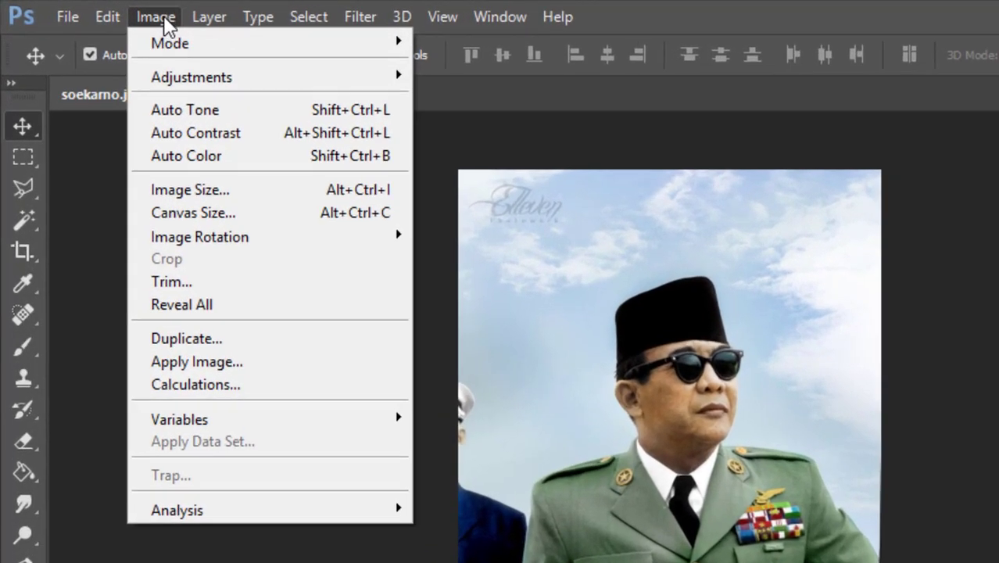
mouse_move(192, 76)
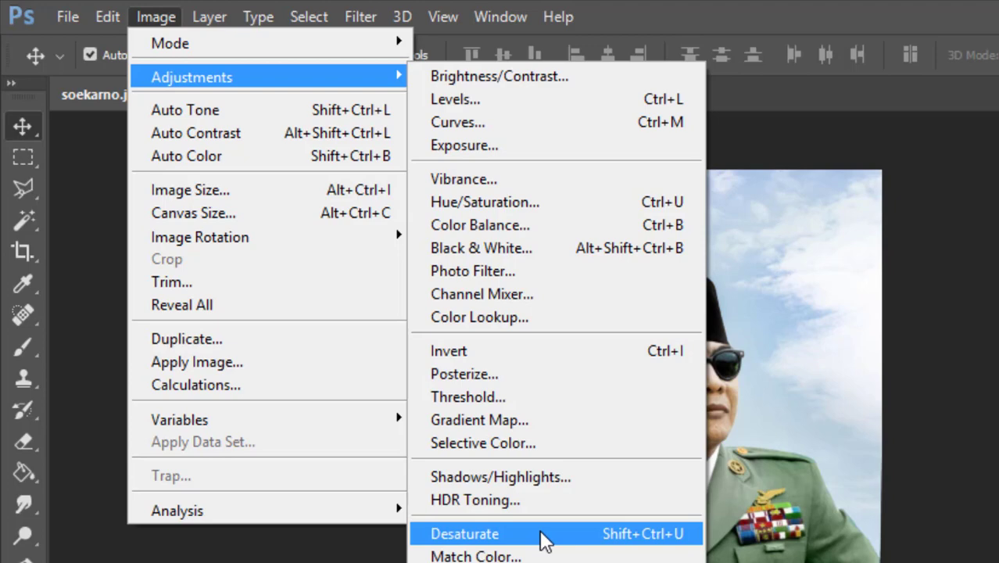
left_click(543, 539)
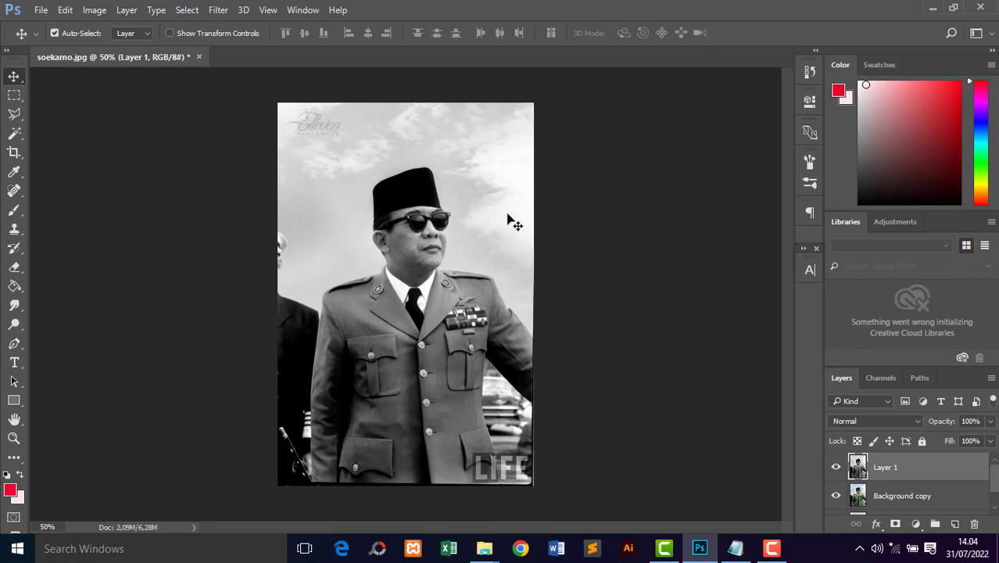
Select Background copy and hide Layer 1 to bring back the colour portrait
scroll(996, 488, "down", 2)
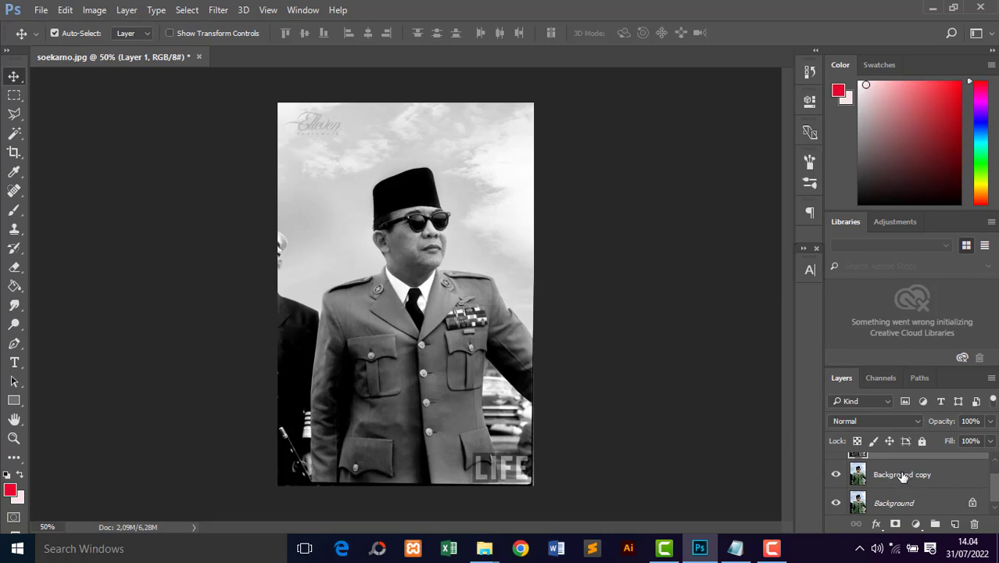
left_click(907, 478)
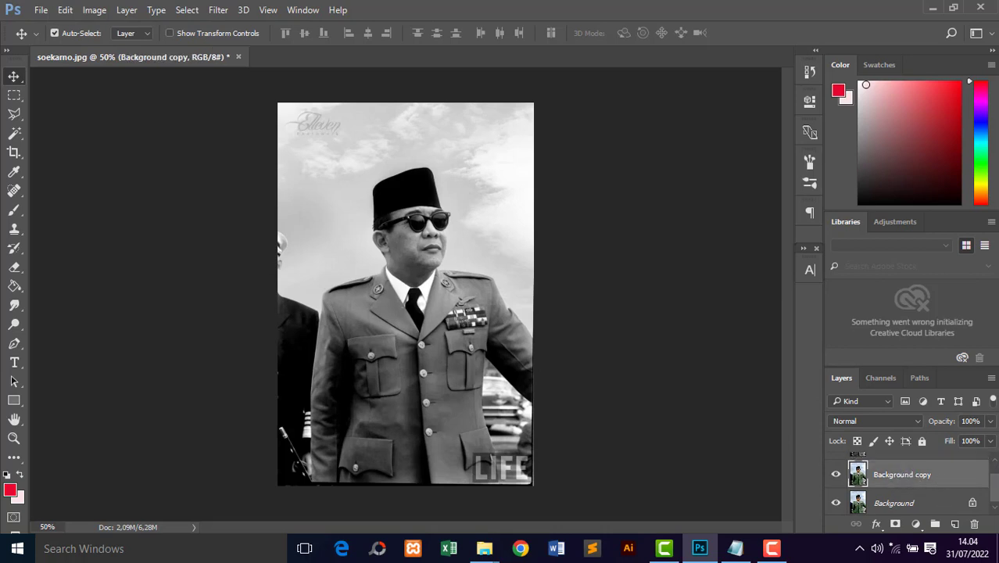
scroll(907, 481, "up", 1)
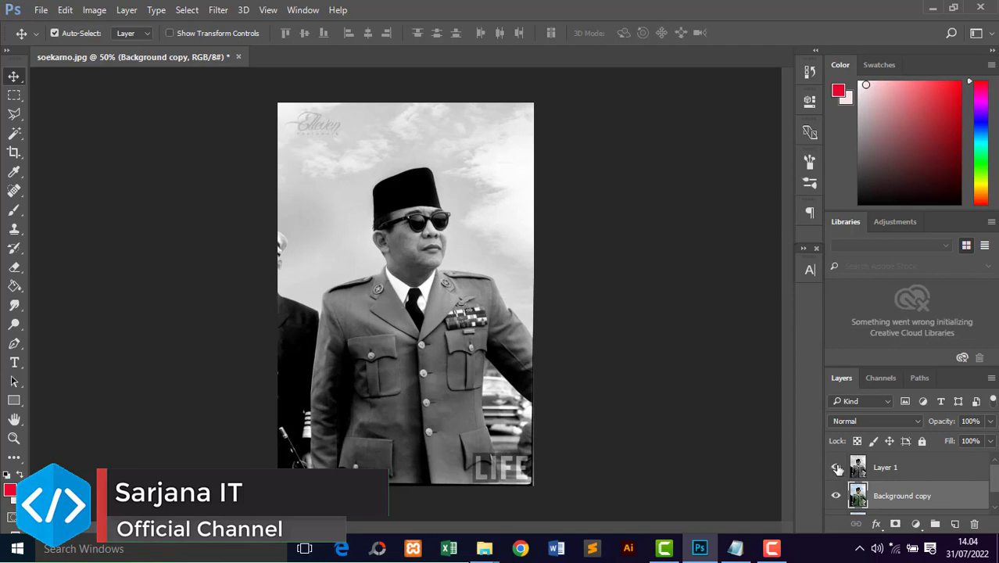
left_click(837, 468)
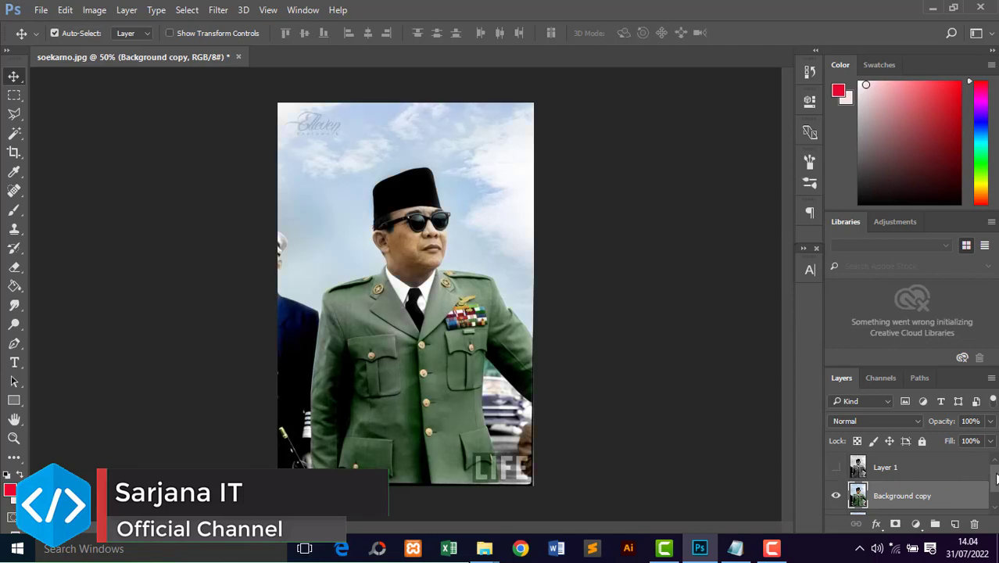
scroll(996, 485, "down", 1)
scroll(997, 485, "down", 1)
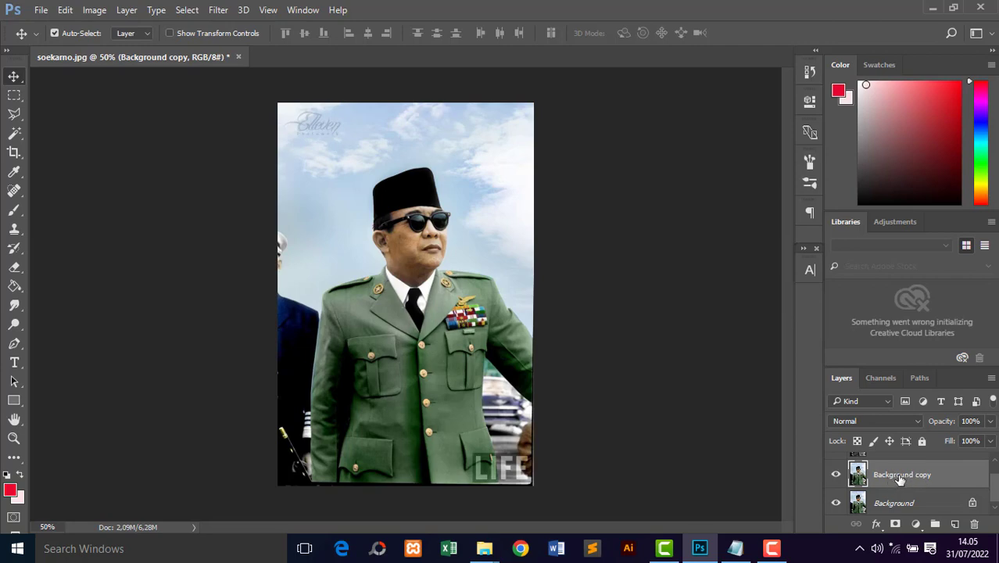
Apply a black-to-white preset Gradient Map to the Background copy layer
left_click(93, 11)
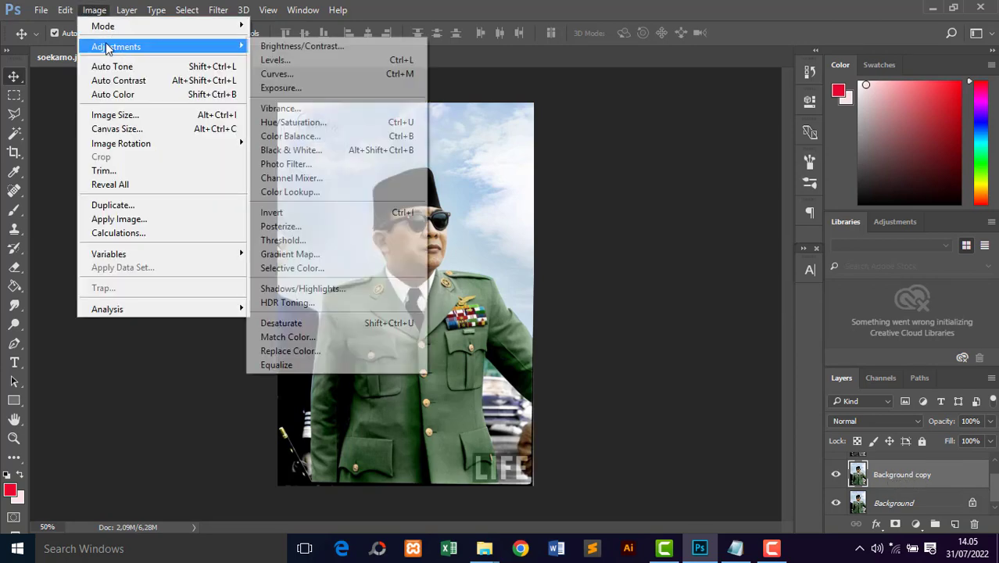
mouse_move(158, 63)
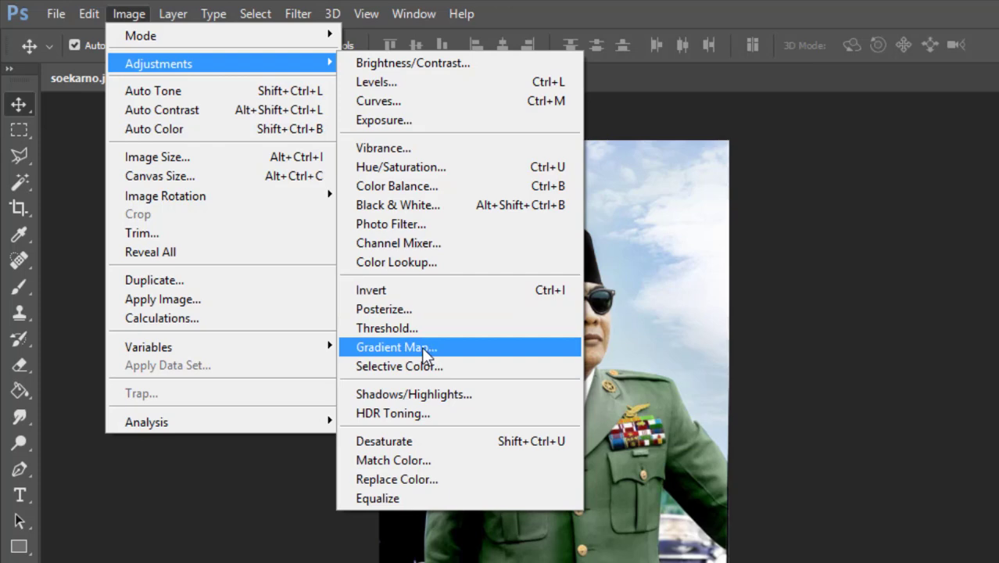
left_click(422, 346)
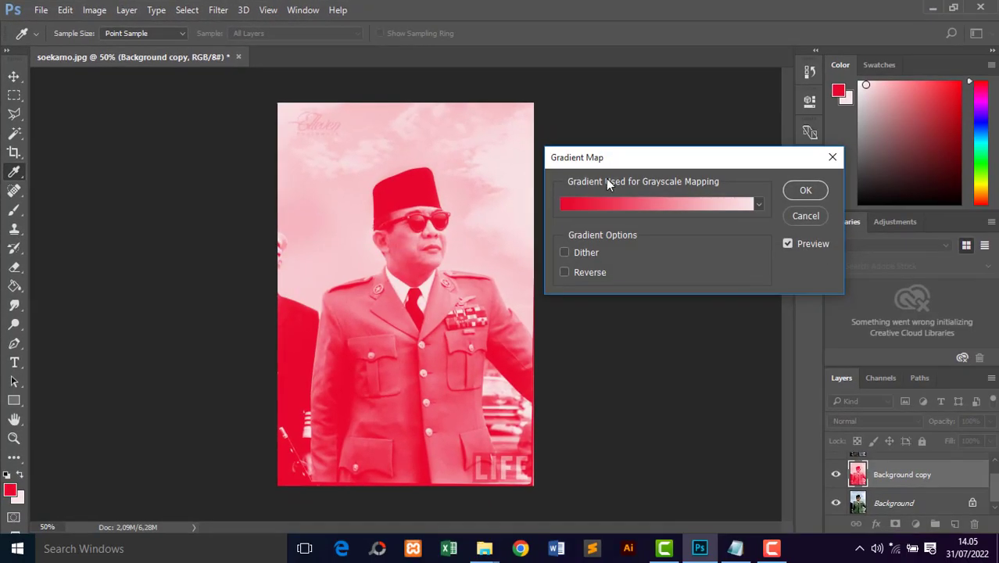
mouse_move(618, 158)
left_mouse_down()
mouse_move(593, 137)
mouse_move(615, 157)
mouse_move(625, 145)
left_mouse_up()
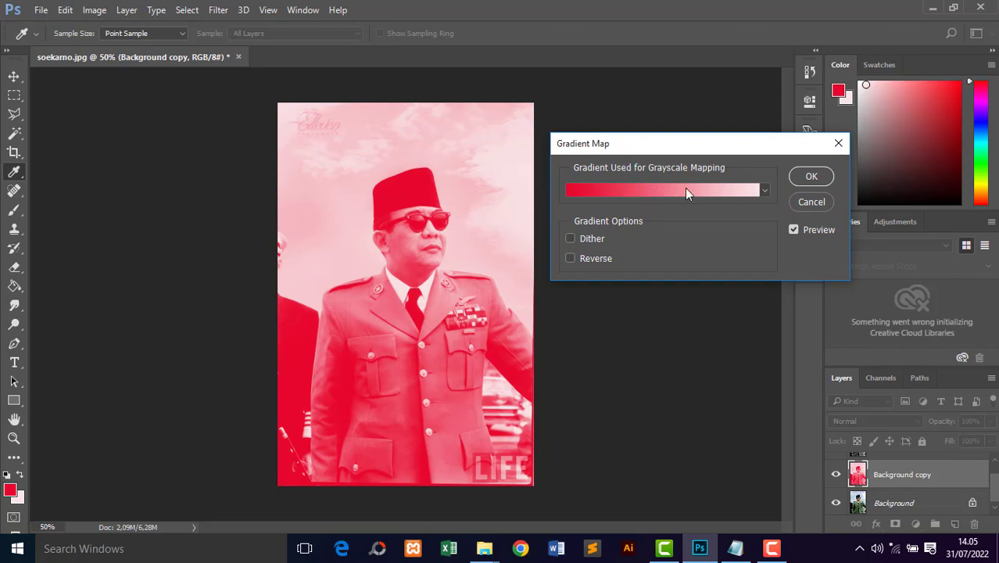
left_click(765, 192)
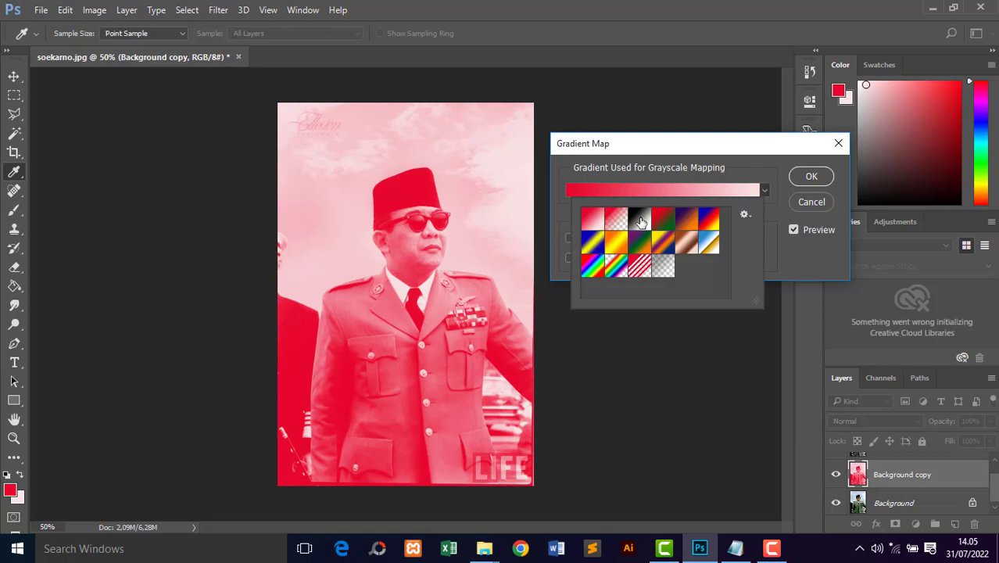
left_click(641, 222)
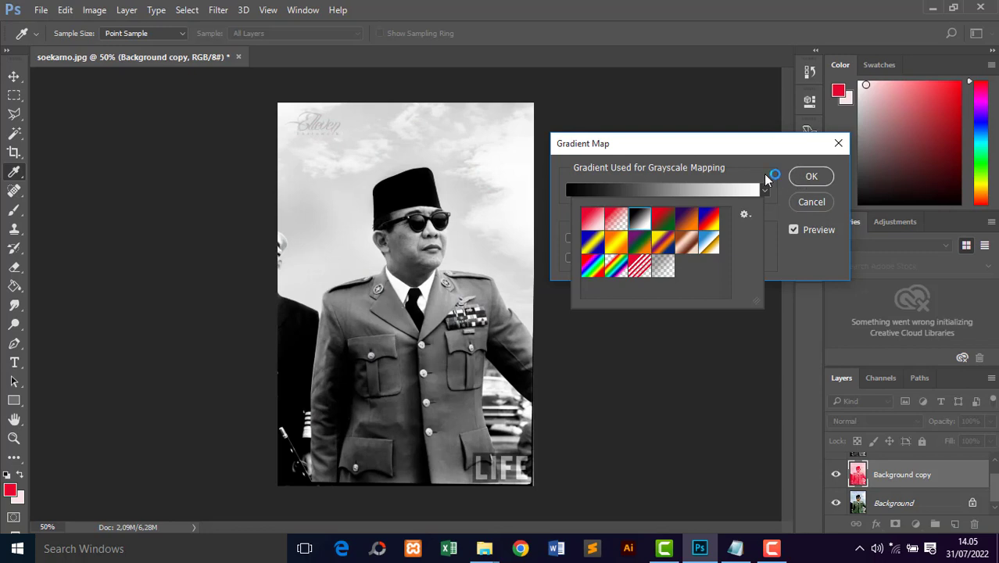
left_click(755, 172)
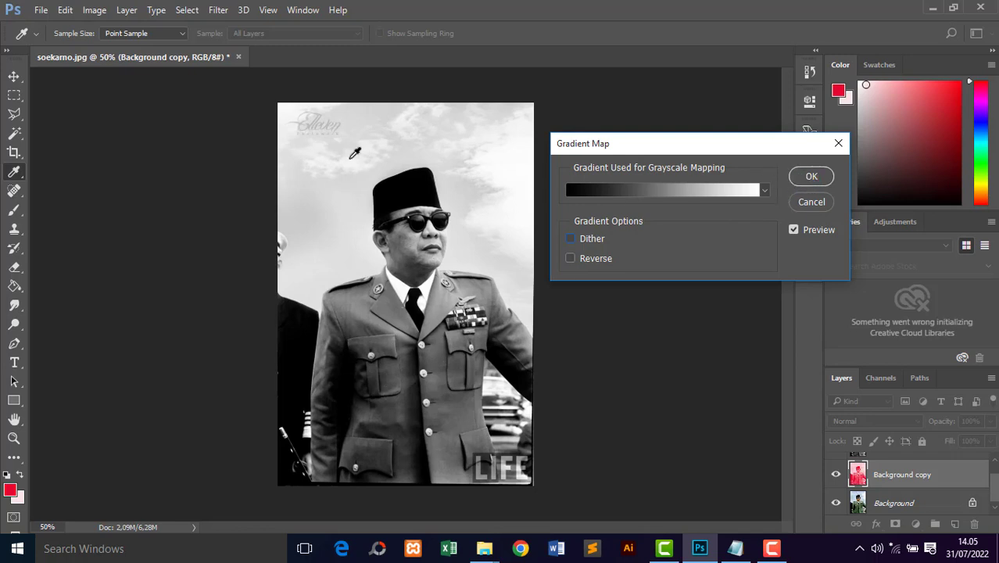
left_click(812, 176)
key("v")
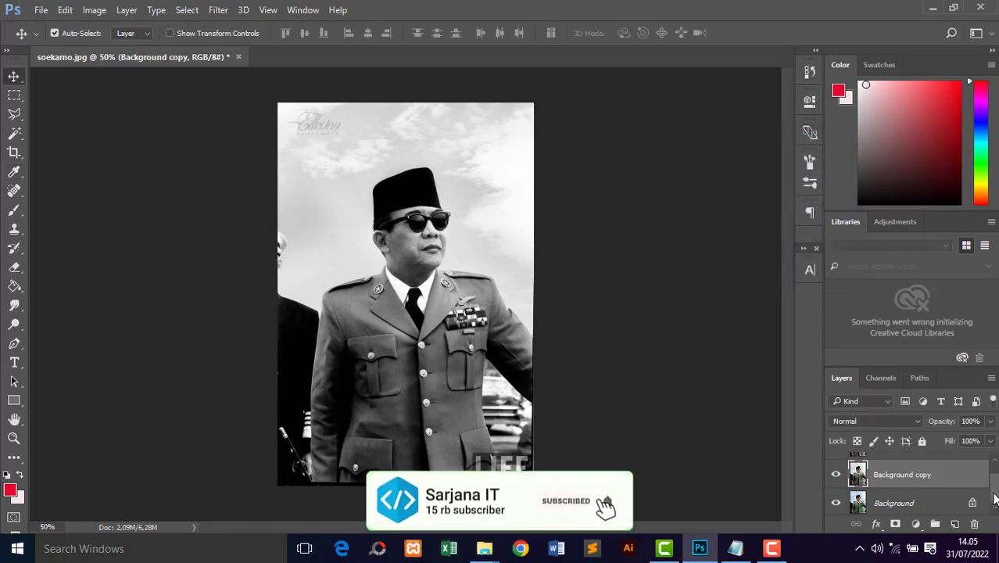
Toggle Layer 1 on, off and on to compare Desaturate with the gradient map
scroll(993, 485, "up", 1)
scroll(997, 491, "up", 1)
scroll(997, 494, "down", 1)
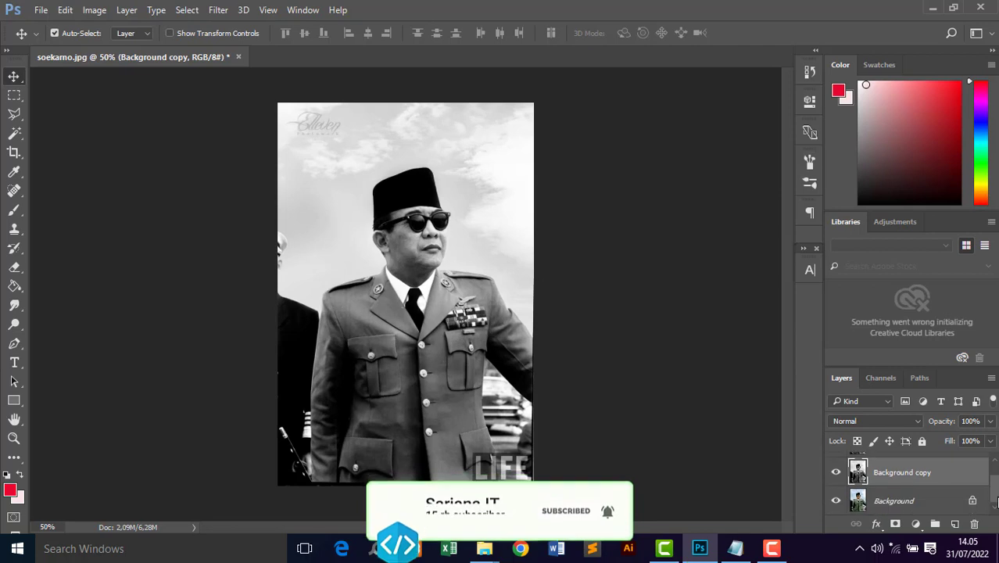
scroll(993, 497, "up", 1)
scroll(969, 498, "up", 1)
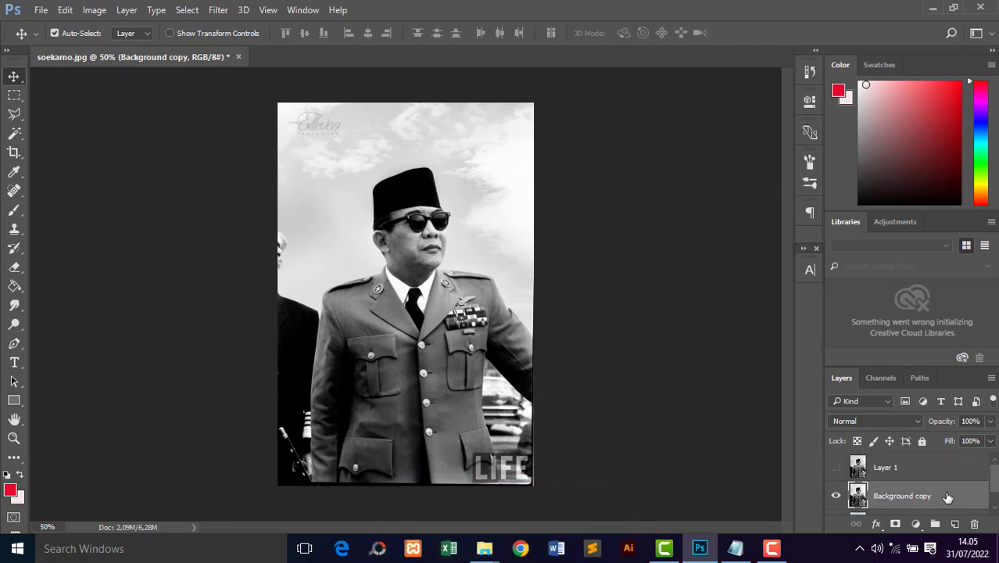
left_click(836, 467)
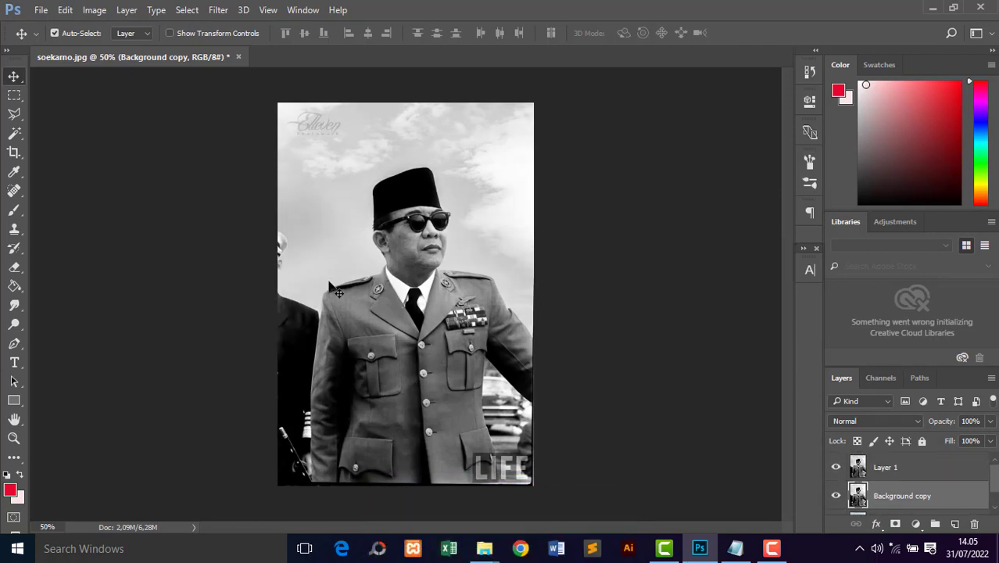
left_click(836, 467)
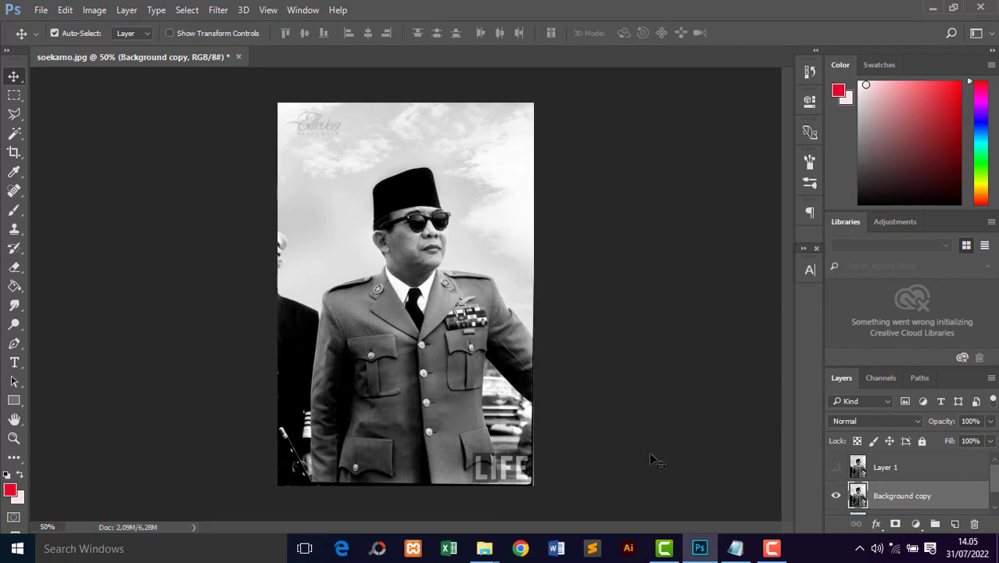
left_click(836, 468)
left_click_drag(994, 477, 996, 488)
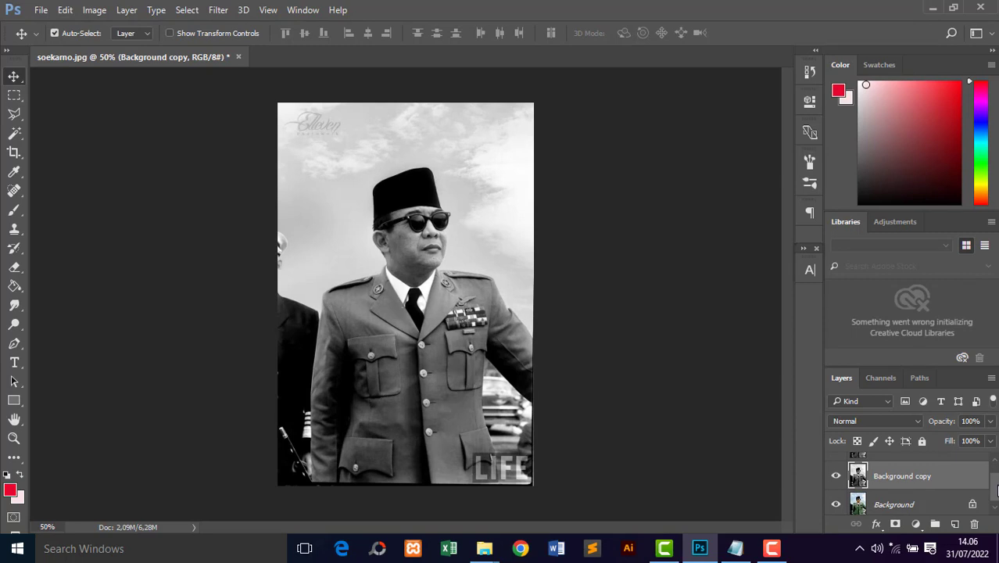
scroll(996, 490, "up", 1)
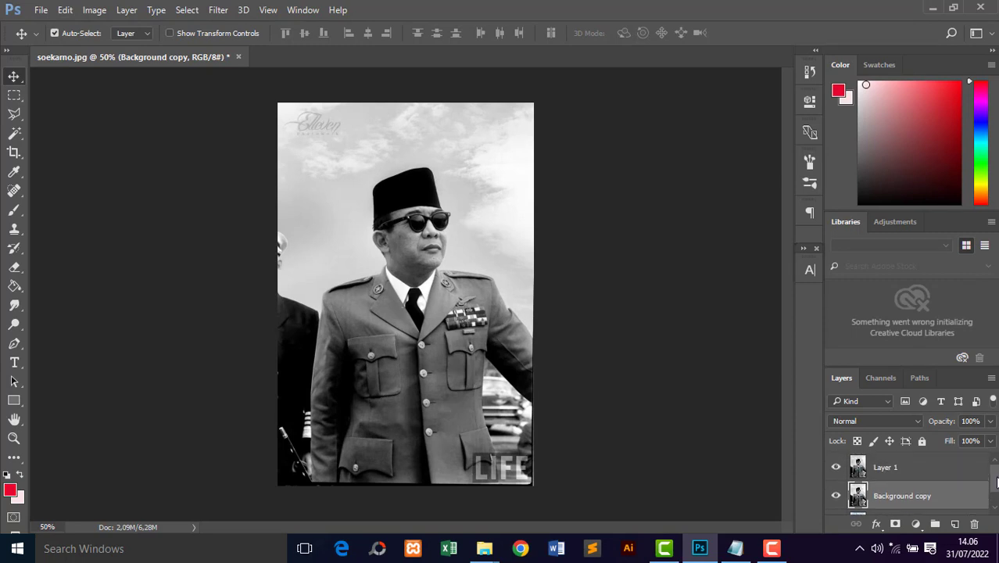
scroll(996, 489, "down", 1)
scroll(996, 489, "down", 1)
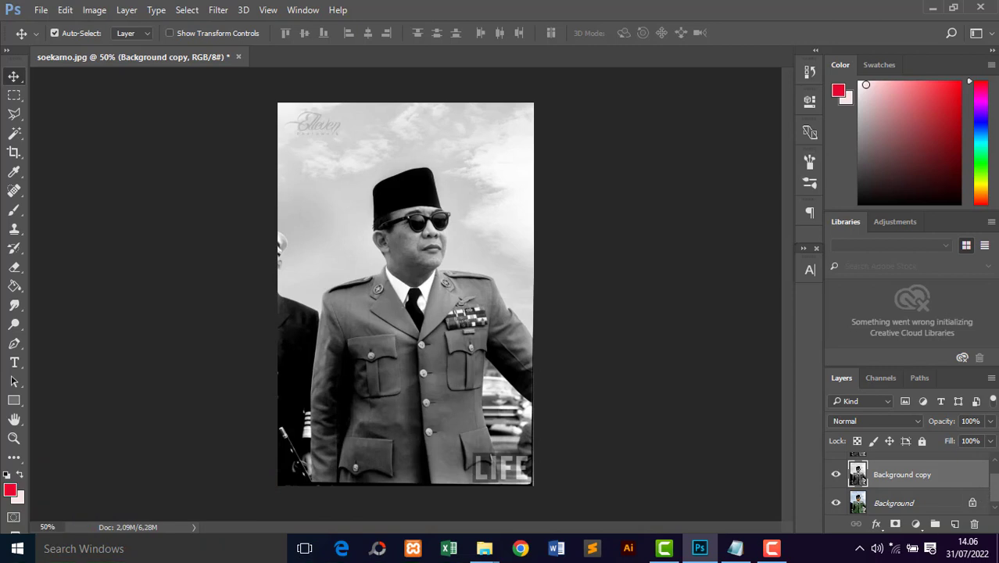
left_click(771, 548)
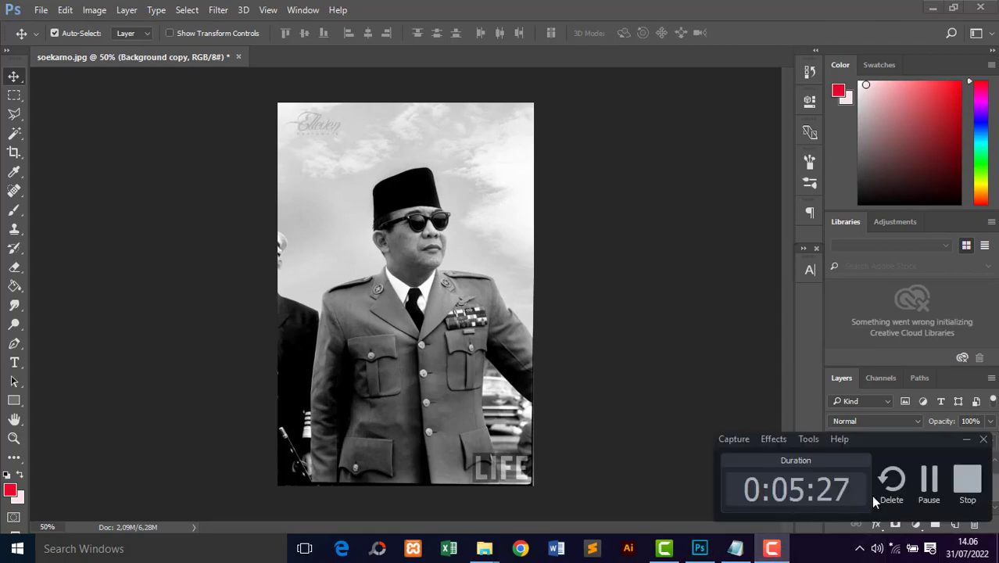
left_click(960, 490)
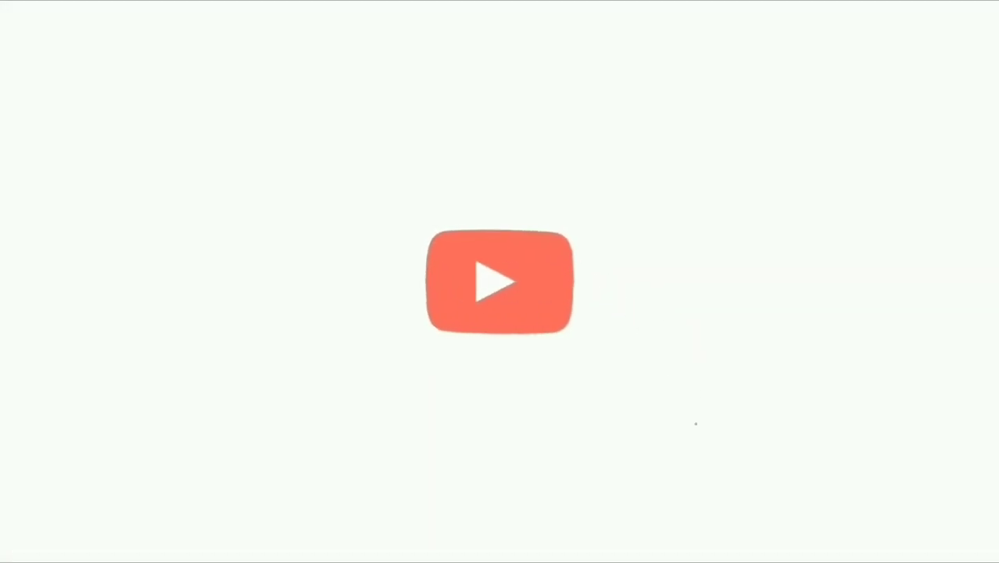